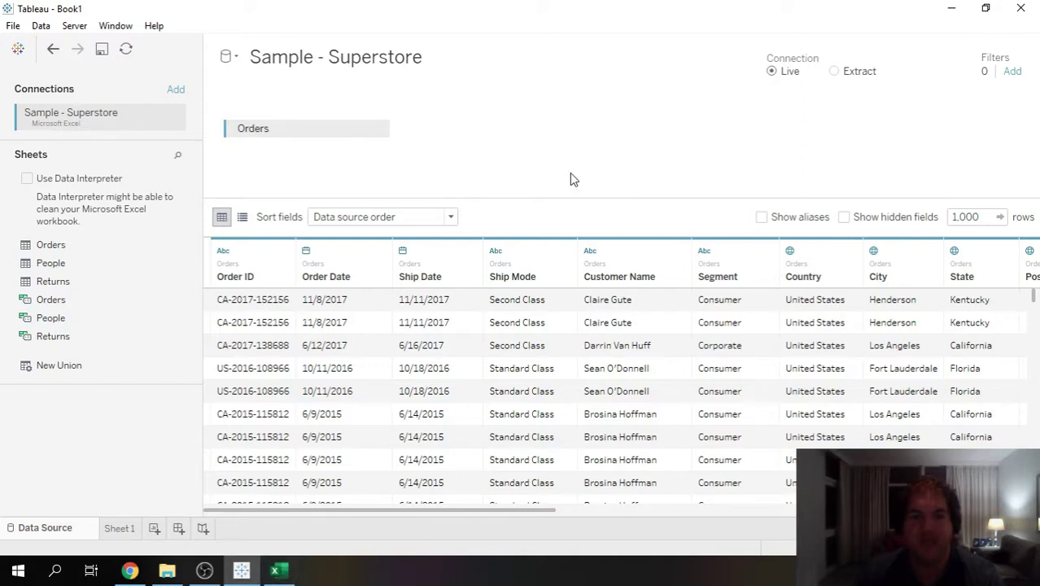
# Step: On Sheet 1, place Order ID on Detail to get 5009 circle marks, one per order
pyautogui.click(422, 68)
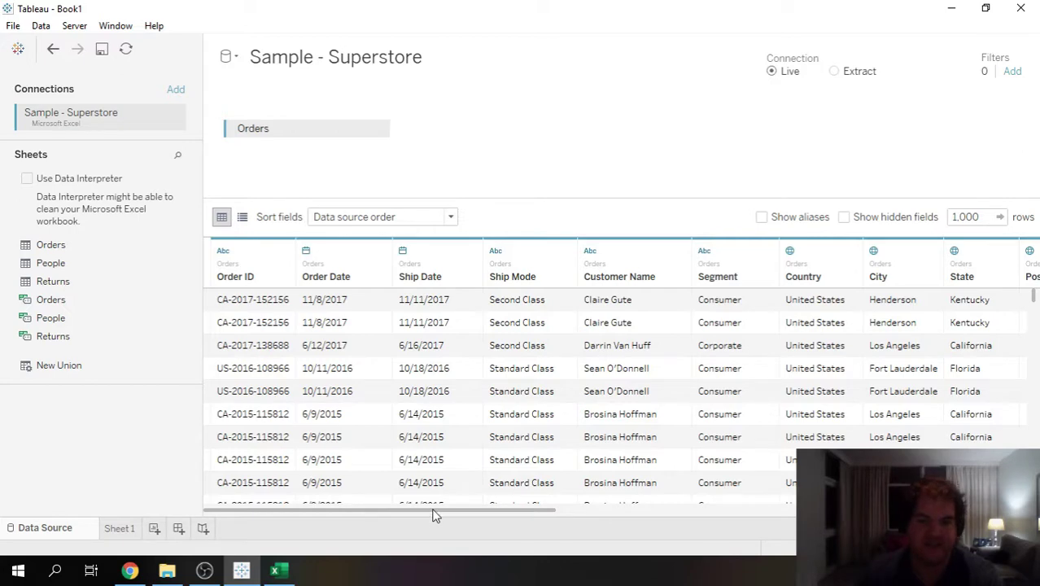
pyautogui.moveTo(434, 515); pyautogui.dragTo(327, 498)
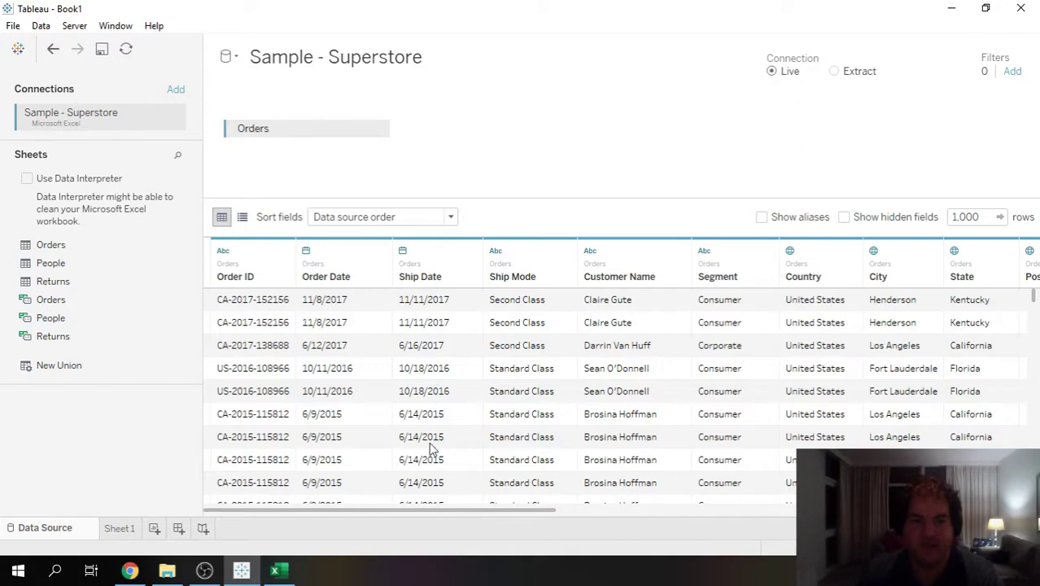
pyautogui.click(120, 531)
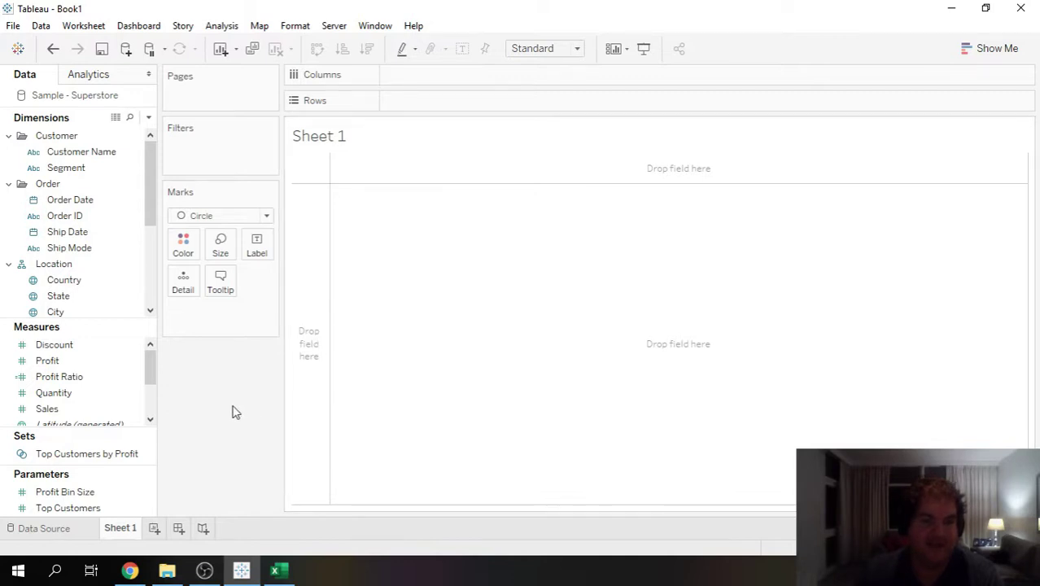
pyautogui.click(106, 218)
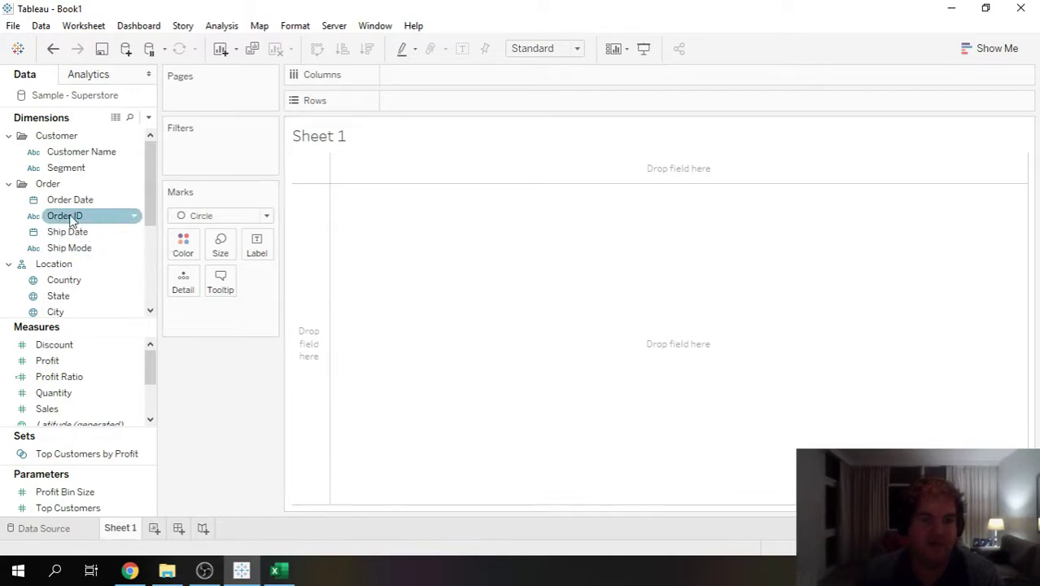
pyautogui.click(75, 170)
pyautogui.click(70, 234)
pyautogui.click(40, 214)
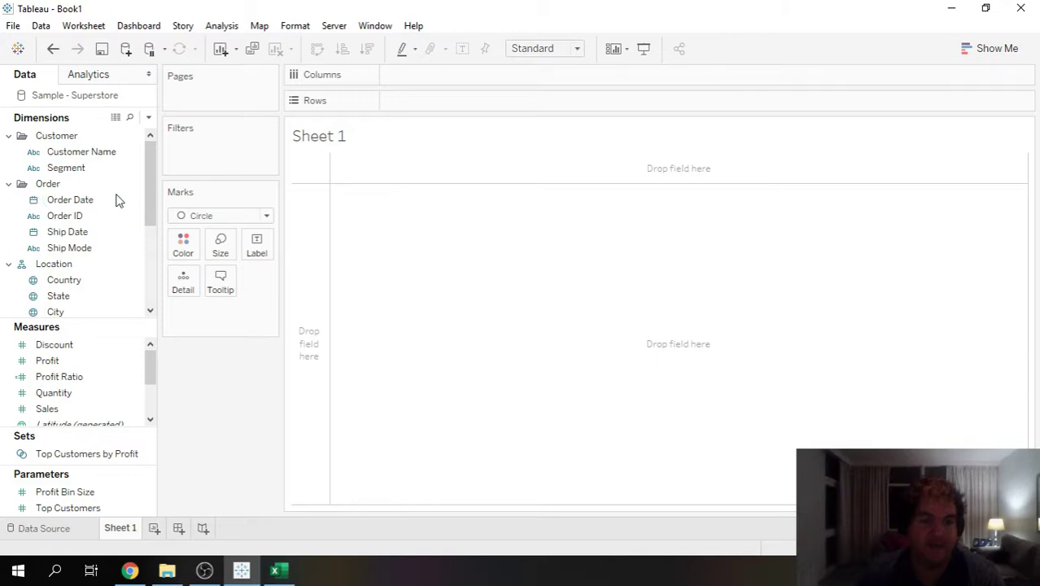
pyautogui.click(81, 219)
pyautogui.click(49, 215)
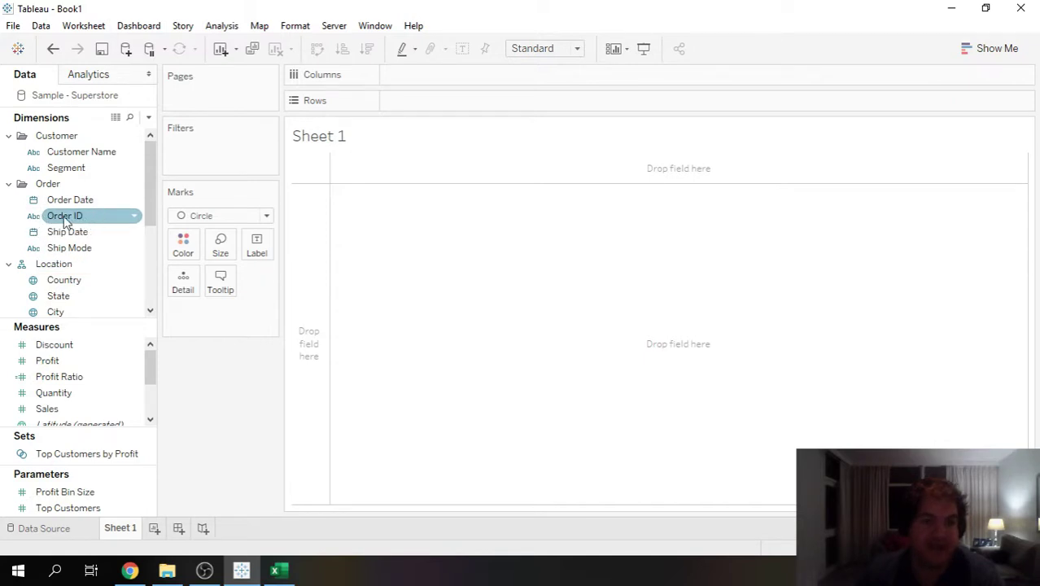
pyautogui.moveTo(69, 223); pyautogui.dragTo(183, 287)
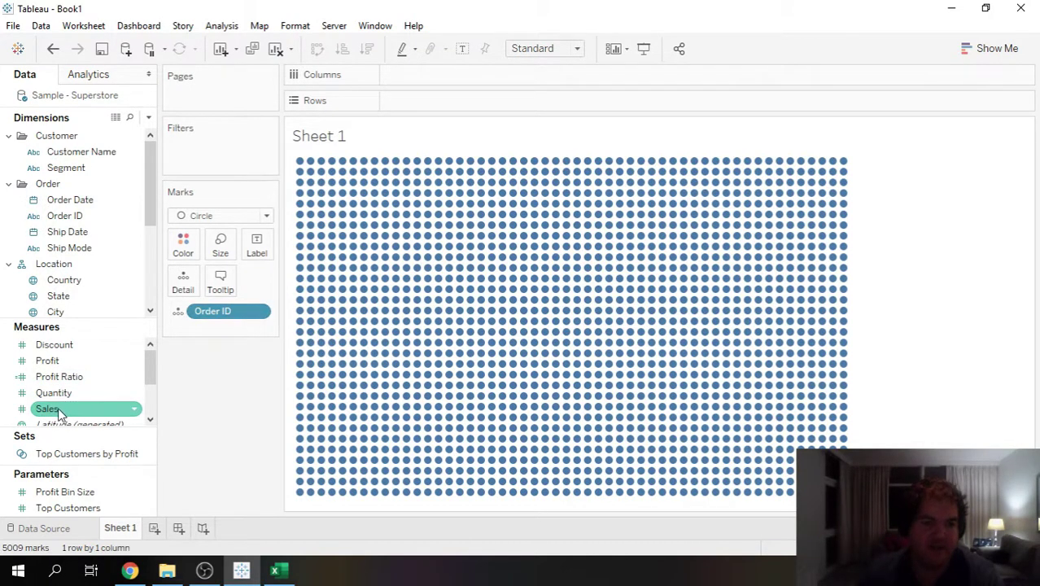
# Step: Put Sales on Size so the order circles become SUM(Sales) bubbles totalling $2,297,201
pyautogui.moveTo(60, 413); pyautogui.dragTo(221, 245)
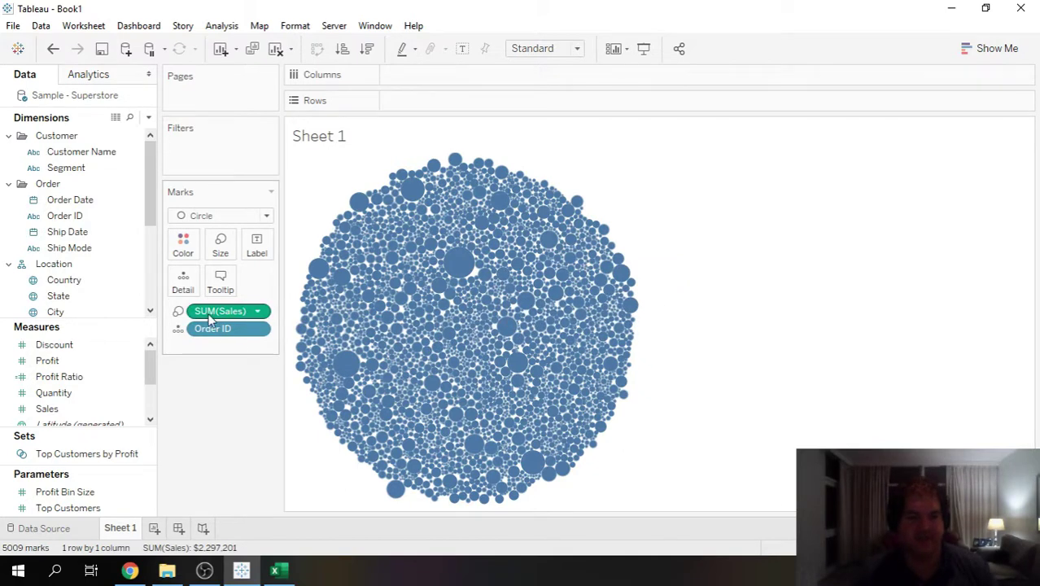
# Step: Colour the bubbles by SUM(Sales) with the Blue-Teal palette, legend $1 to $23,661
pyautogui.moveTo(215, 311); pyautogui.dragTo(183, 246)
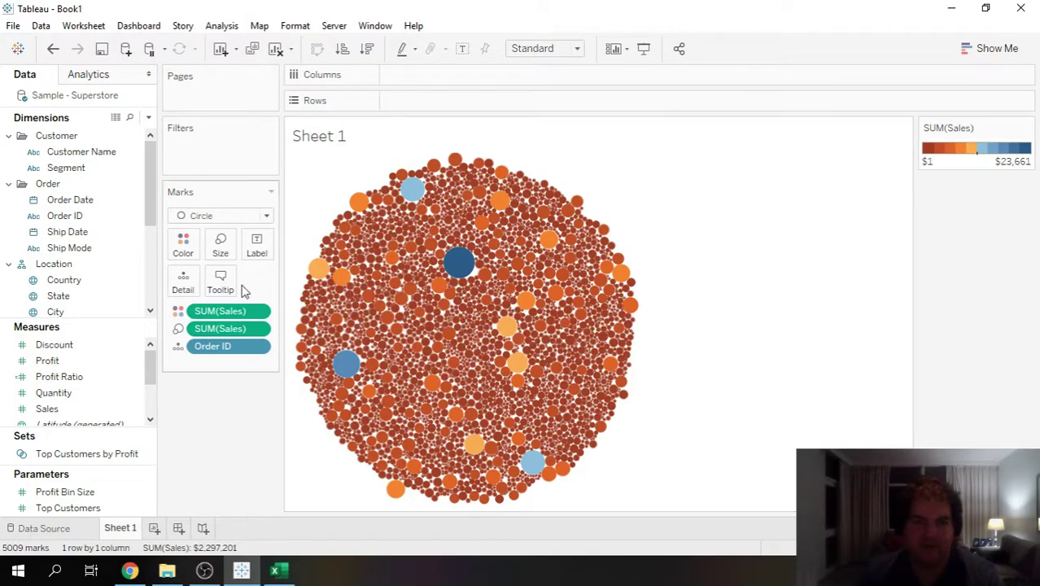
pyautogui.click(182, 245)
pyautogui.click(270, 298)
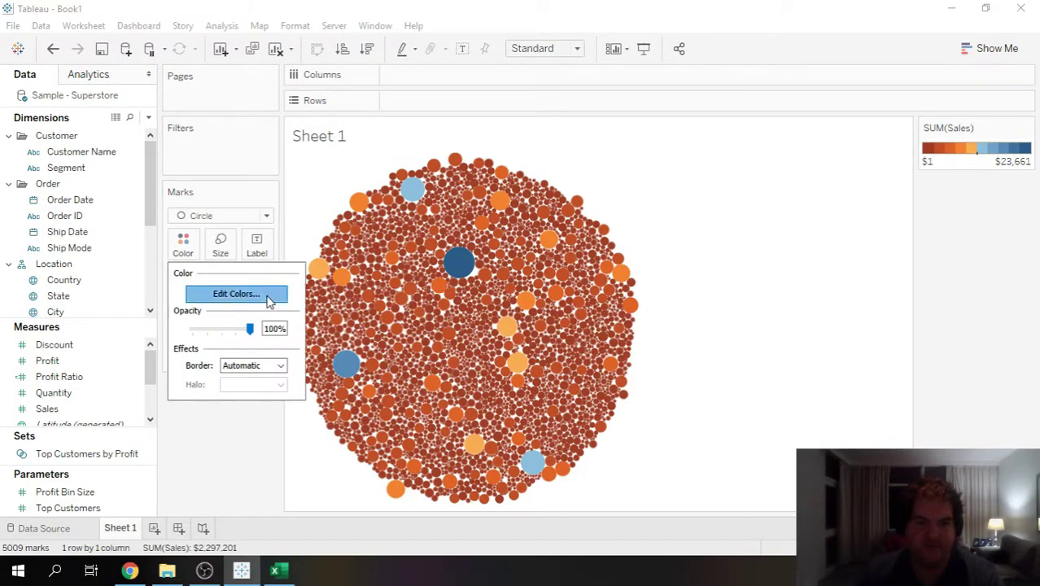
pyautogui.click(553, 221)
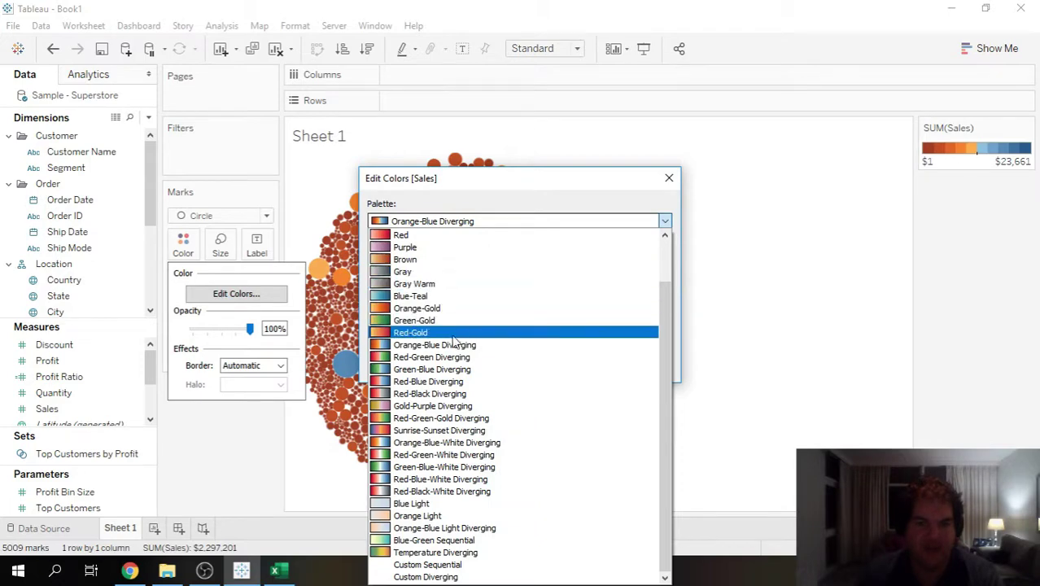
pyautogui.click(444, 296)
pyautogui.click(656, 365)
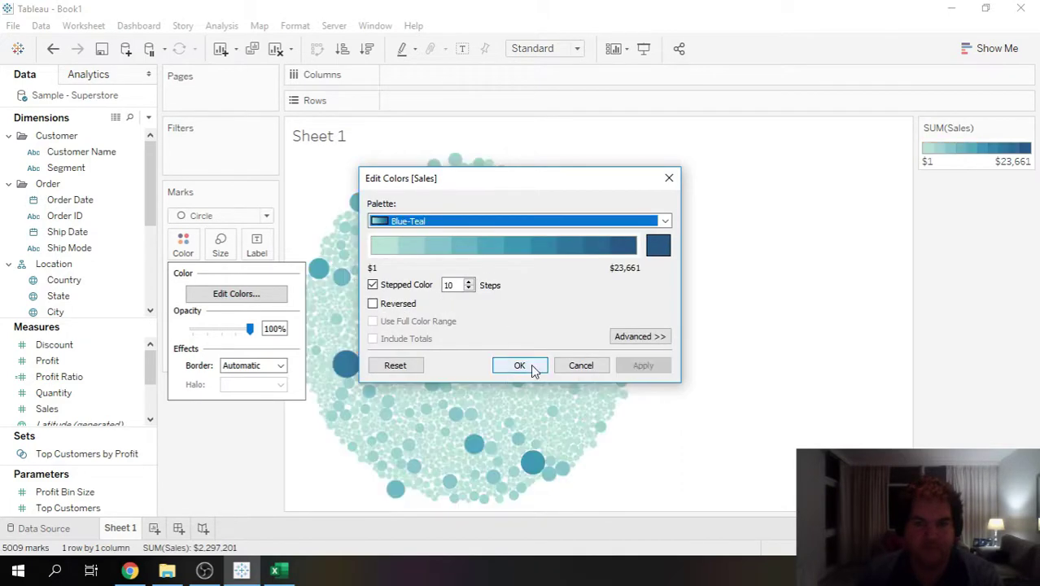
pyautogui.click(528, 366)
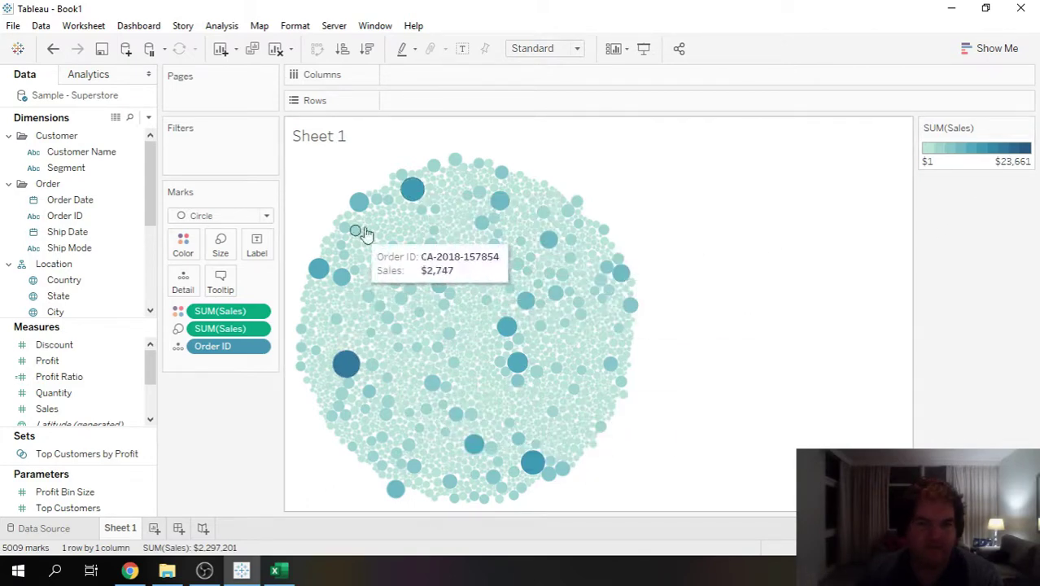
# Step: Preview the Red-Green Diverging palette on the Sales-coloured bubbles
pyautogui.click(182, 250)
pyautogui.click(234, 294)
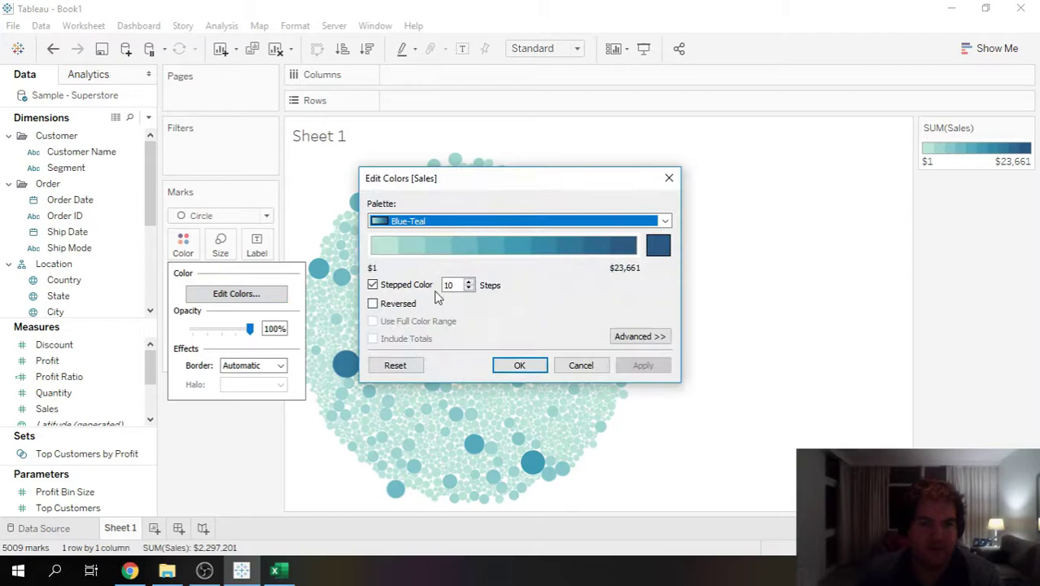
pyautogui.click(501, 218)
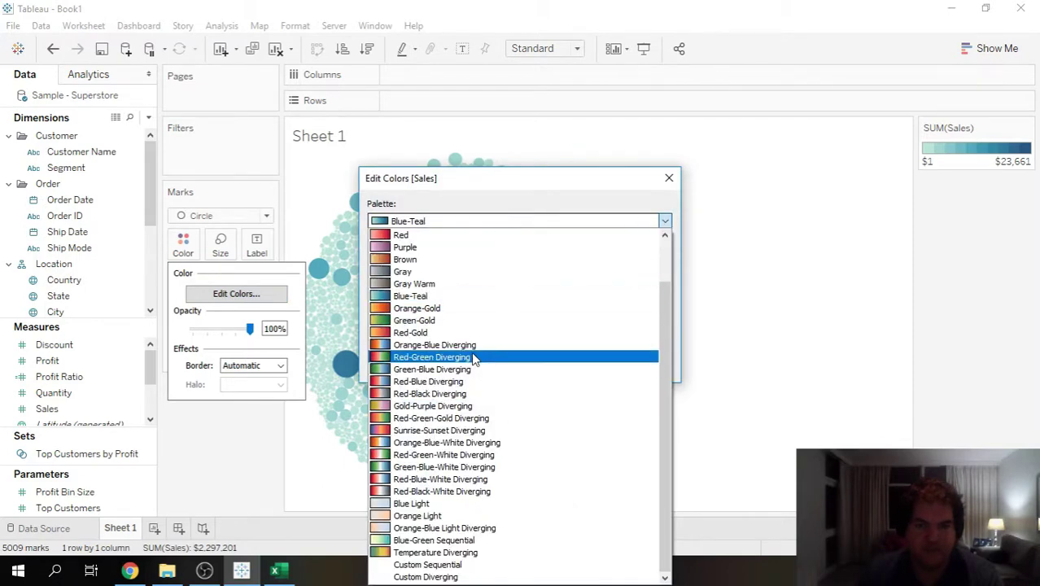
pyautogui.click(499, 355)
pyautogui.click(643, 364)
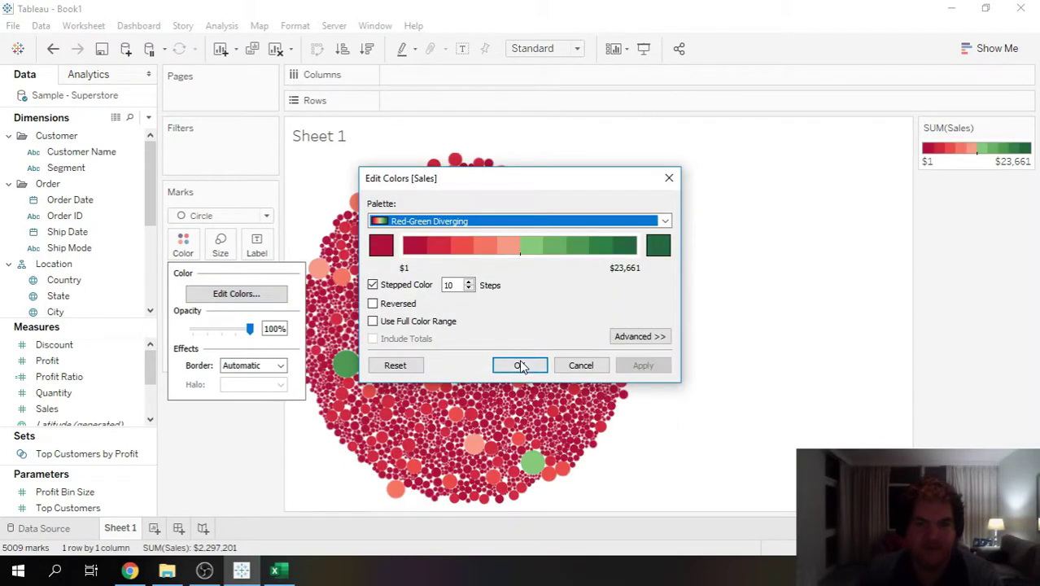
# Step: Apply the Sunrise-Sunset Diverging palette instead, then add a new blank Sheet 2
pyautogui.click(499, 231)
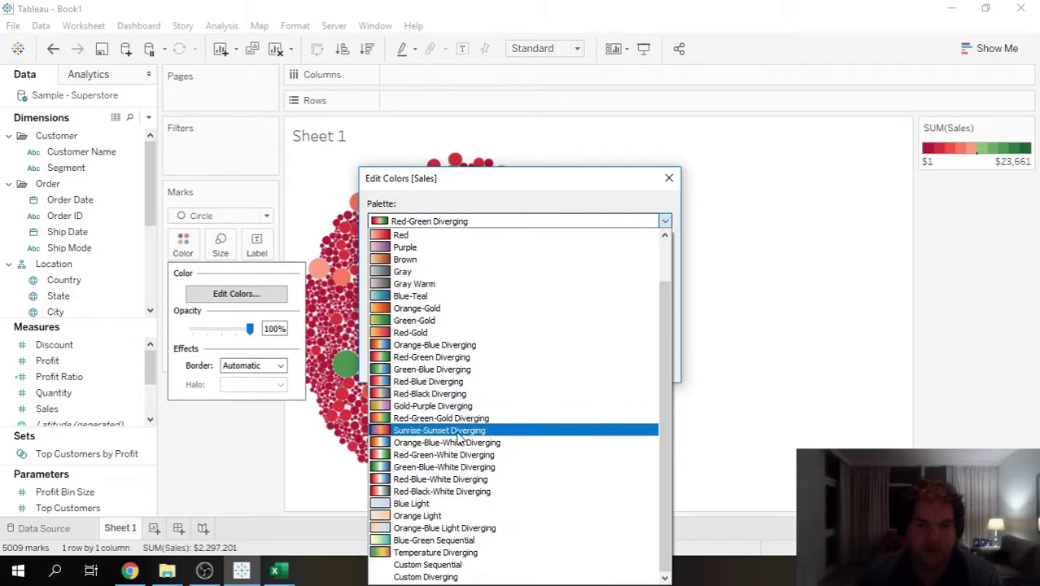
pyautogui.click(488, 428)
pyautogui.click(643, 365)
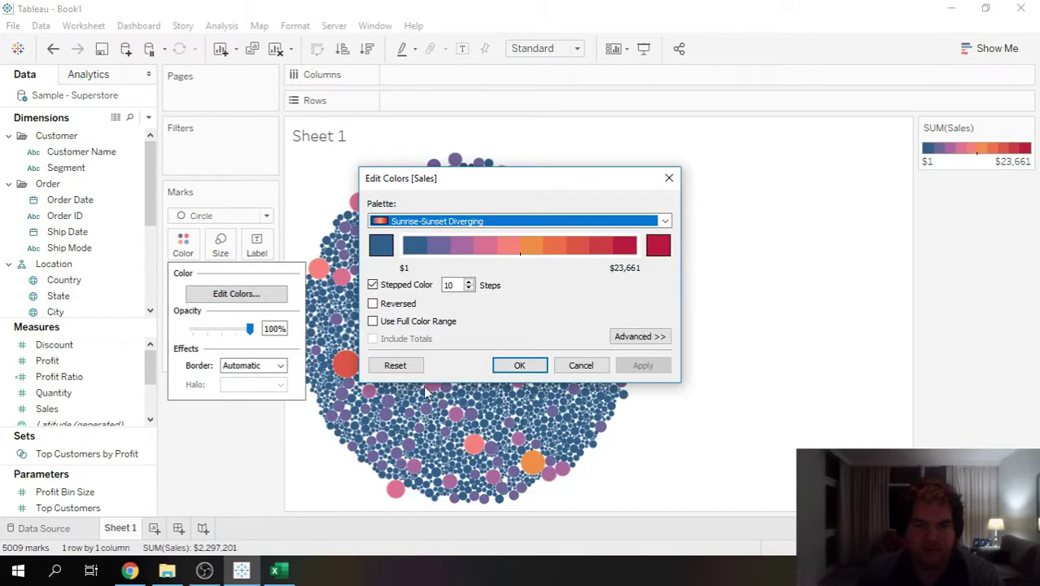
pyautogui.click(513, 366)
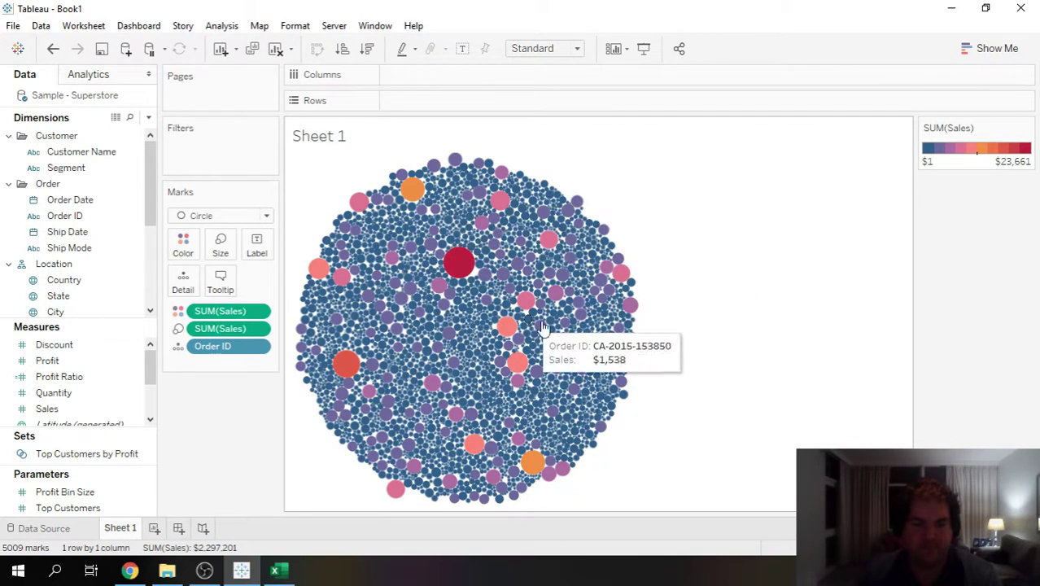
pyautogui.click(154, 528)
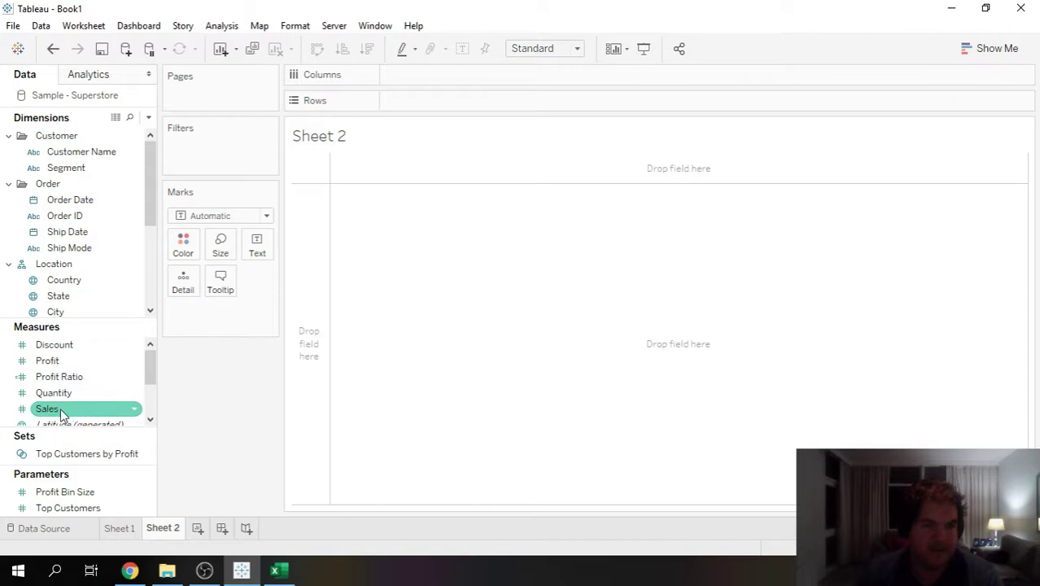
# Step: On Sheet 2, plot SUM(Sales) against DAY(Order Date) with Order ID on Detail
pyautogui.moveTo(61, 414); pyautogui.dragTo(427, 105)
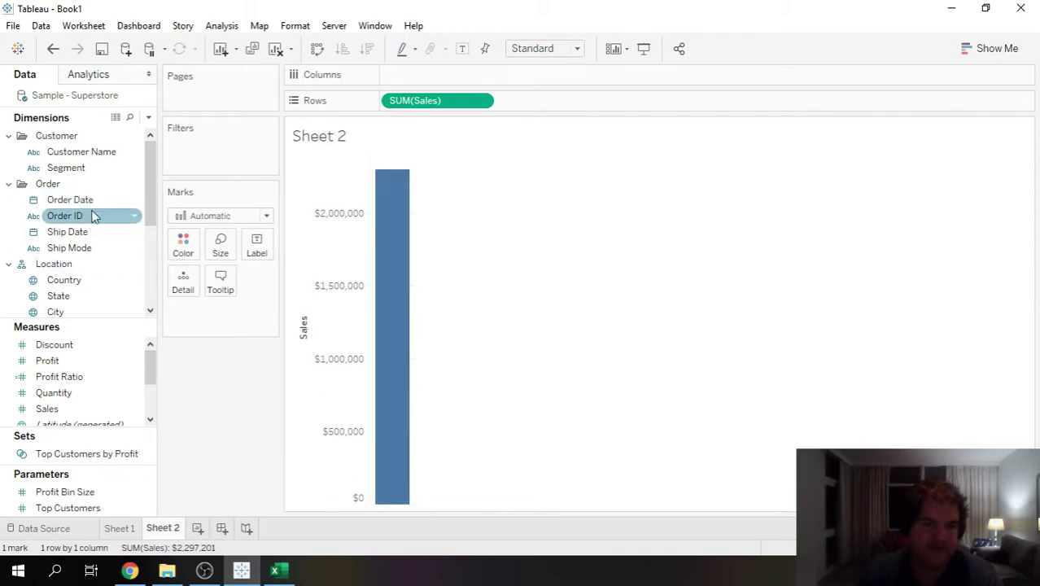
pyautogui.moveTo(81, 200); pyautogui.dragTo(458, 75)
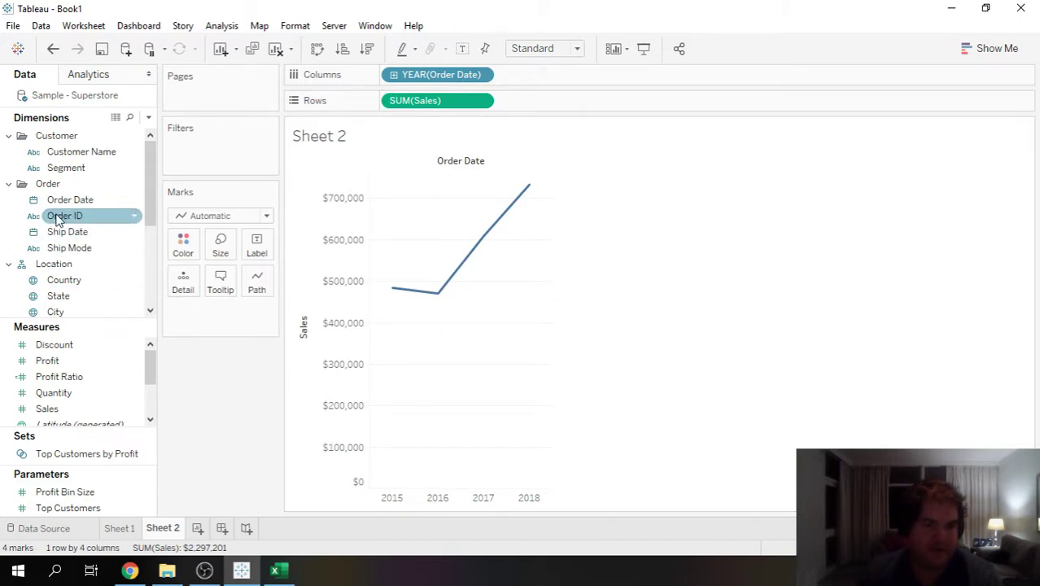
pyautogui.moveTo(57, 218); pyautogui.dragTo(183, 287)
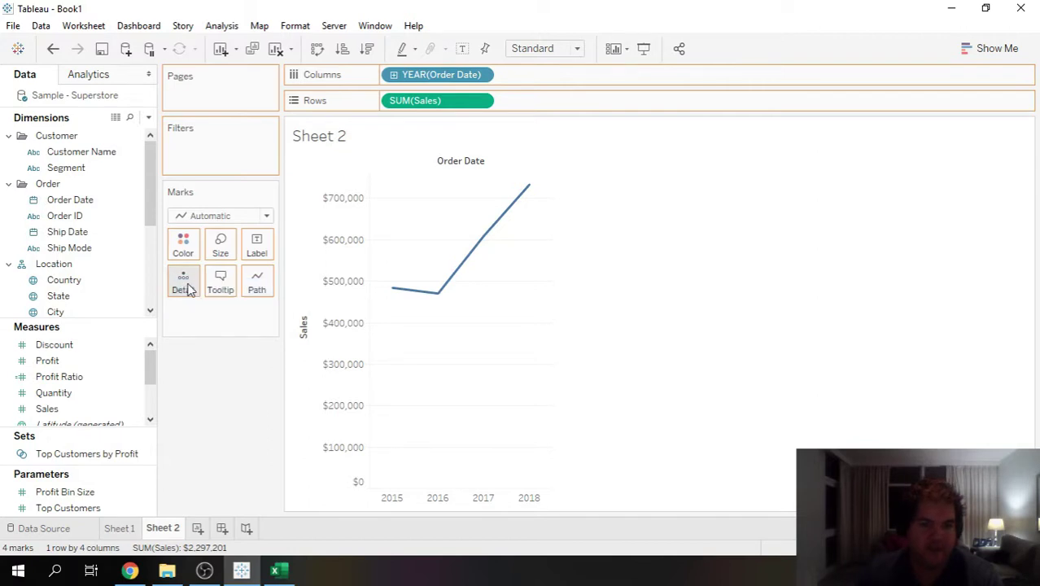
pyautogui.click(481, 74)
pyautogui.click(472, 409)
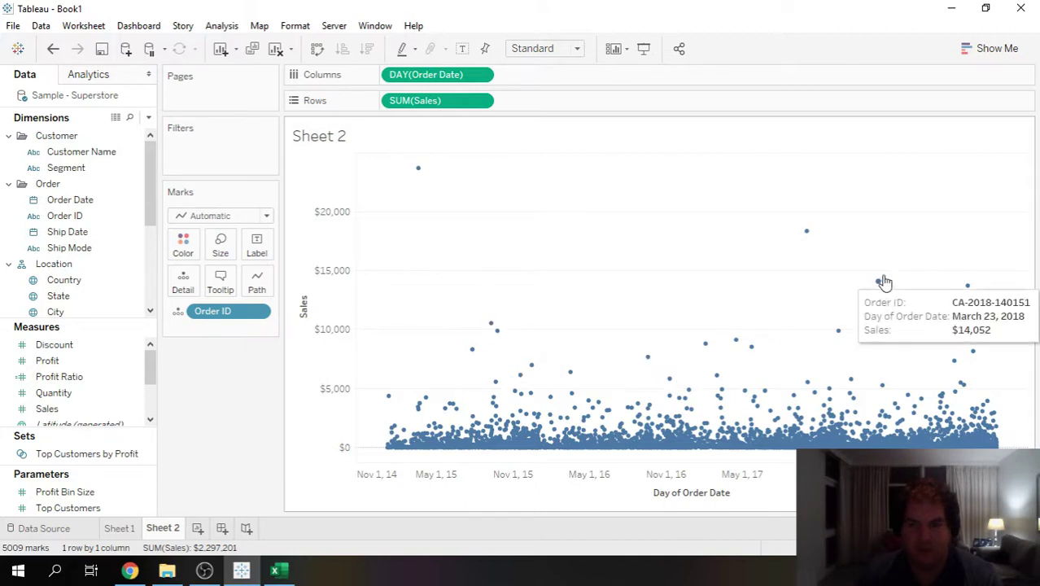
pyautogui.moveTo(979, 328)
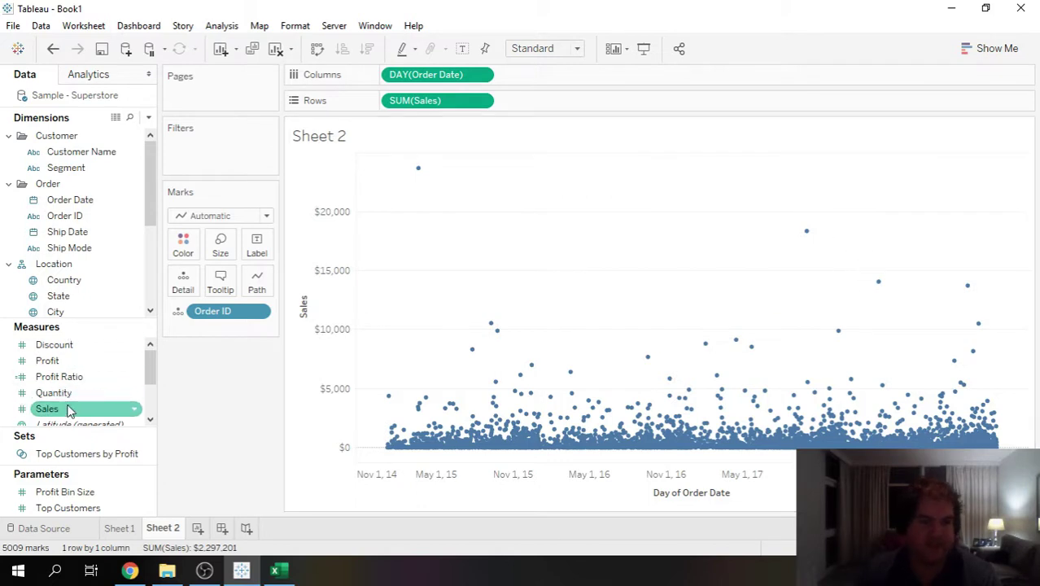
# Step: Colour the Sheet 2 points by SUM(Sales) using the Orange-Blue Diverging palette
pyautogui.moveTo(65, 411); pyautogui.dragTo(186, 256)
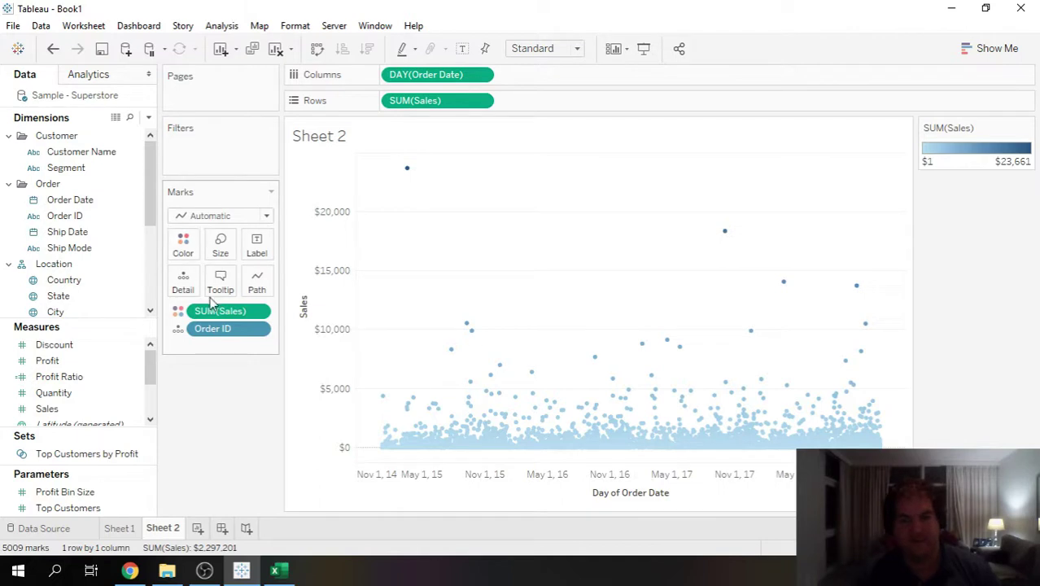
pyautogui.click(185, 248)
pyautogui.click(236, 293)
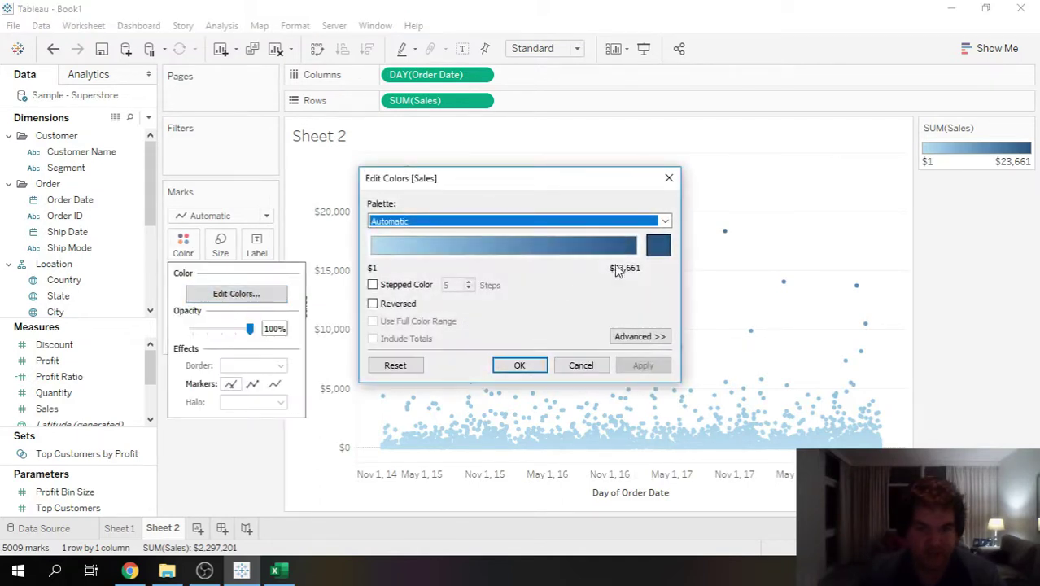
pyautogui.click(671, 220)
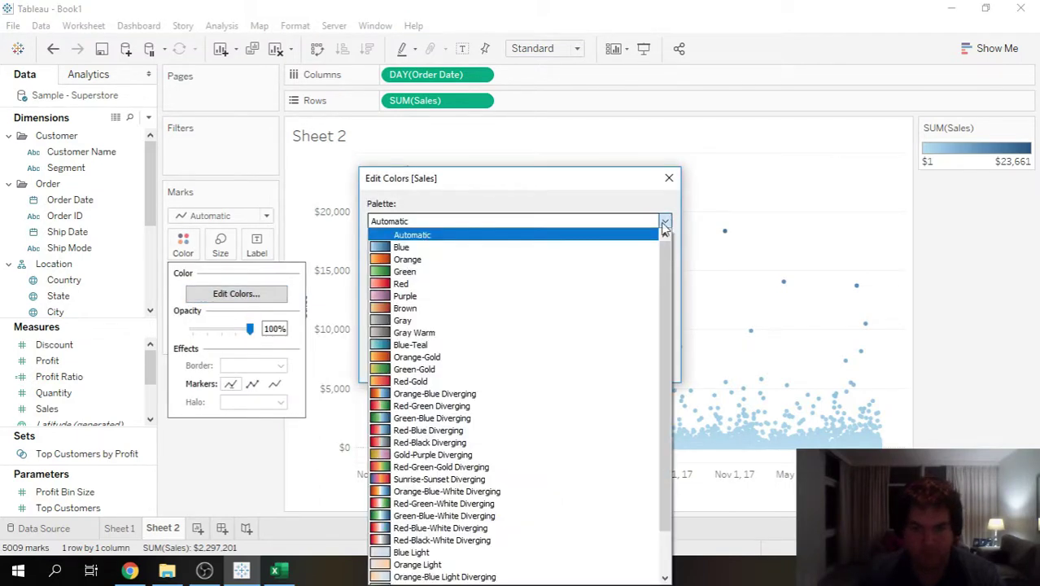
pyautogui.click(485, 395)
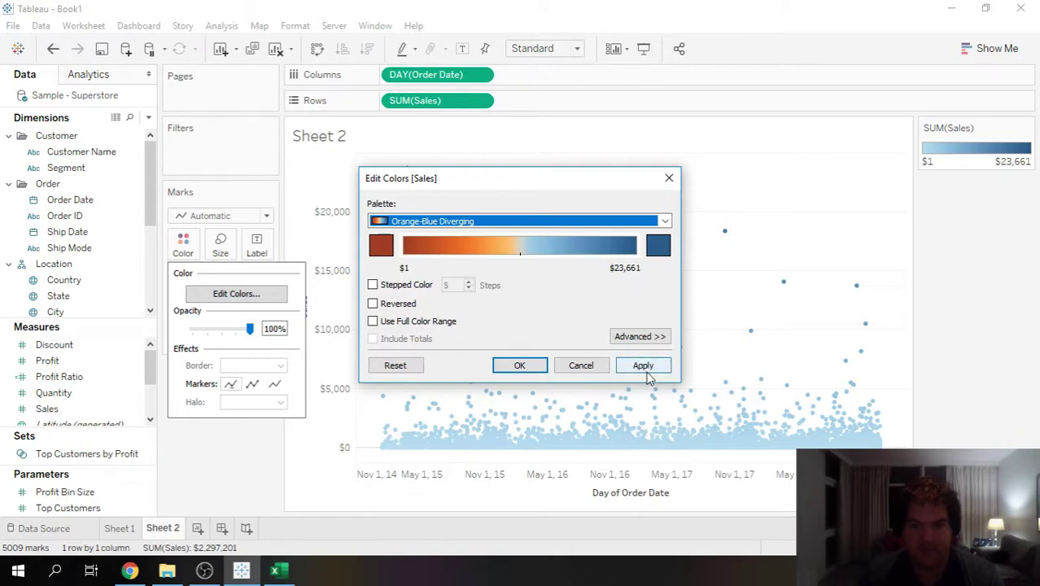
pyautogui.click(647, 368)
pyautogui.click(520, 365)
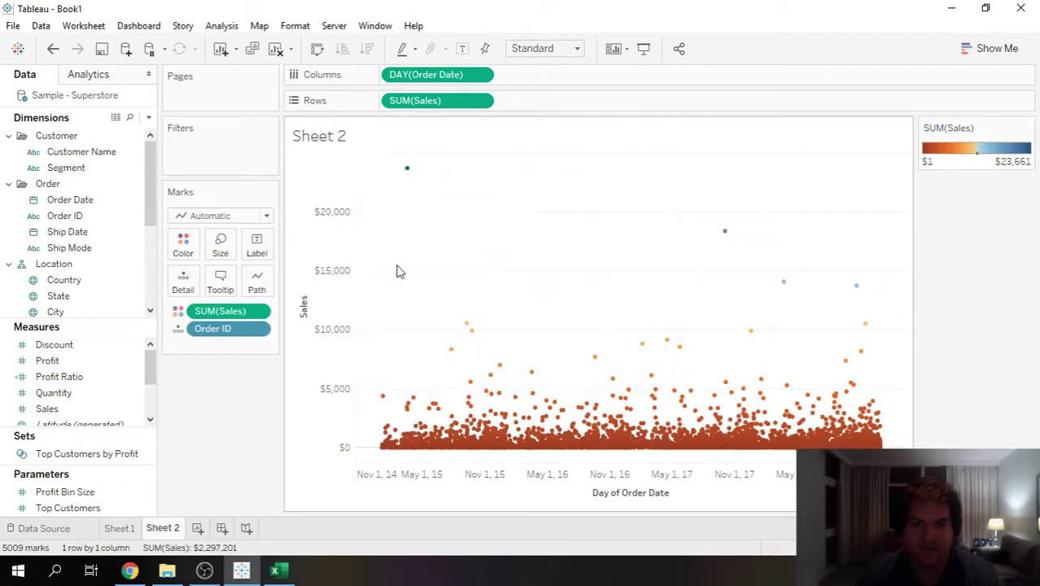
# Step: Open the mark Size adjustment, then close it without changes
pyautogui.click(221, 244)
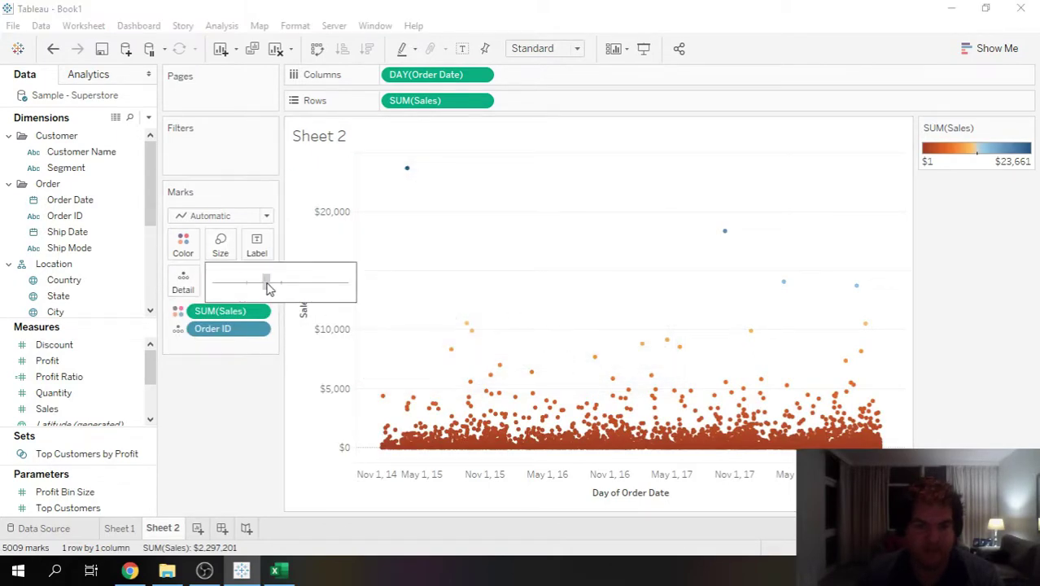
pyautogui.click(297, 159)
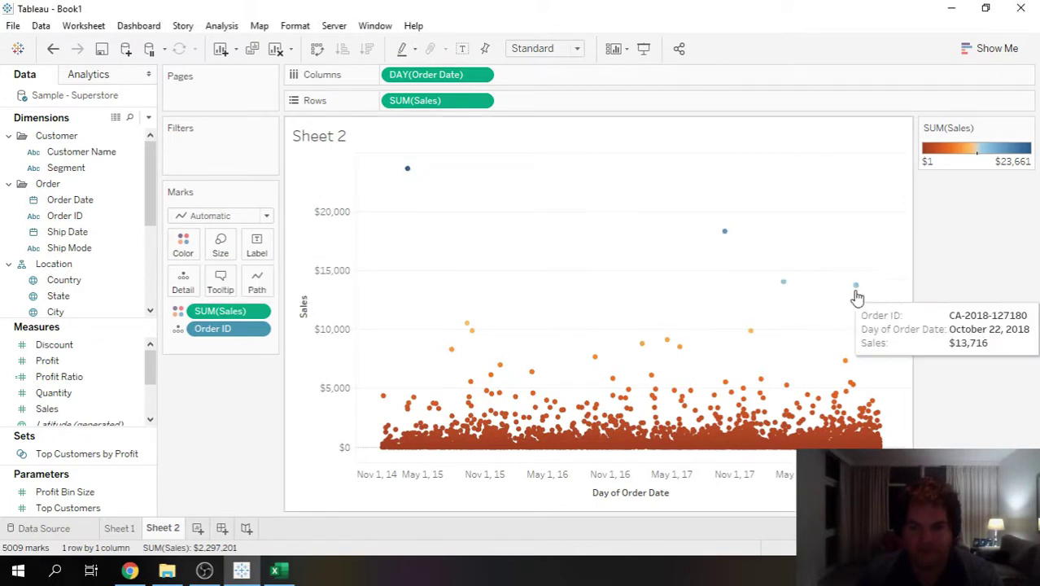
pyautogui.moveTo(724, 237)
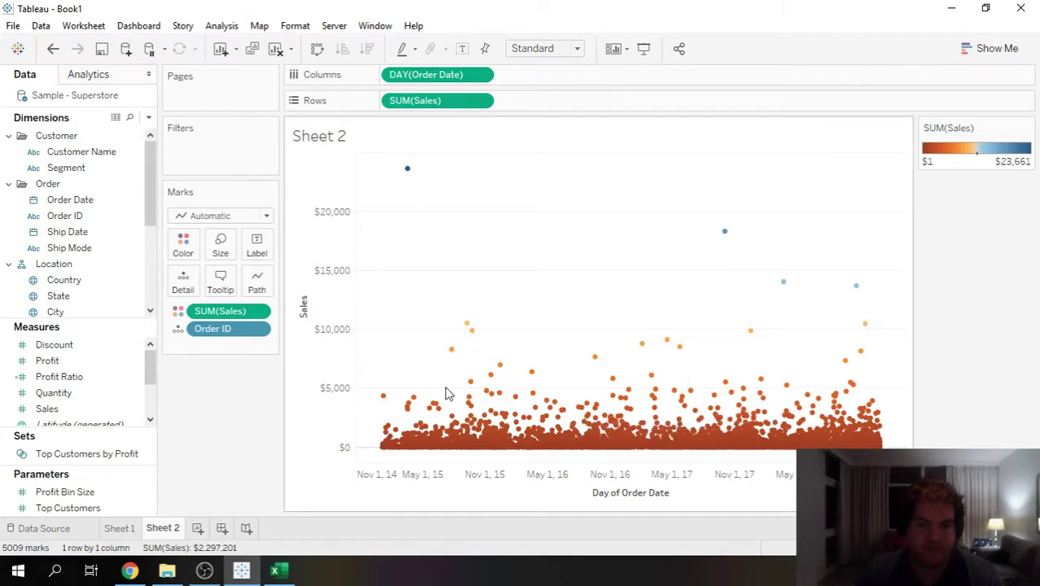
# Step: Bring the Sample - Superstore Excel workbook forward after checking the Insert Scatter chart options
pyautogui.click(277, 572)
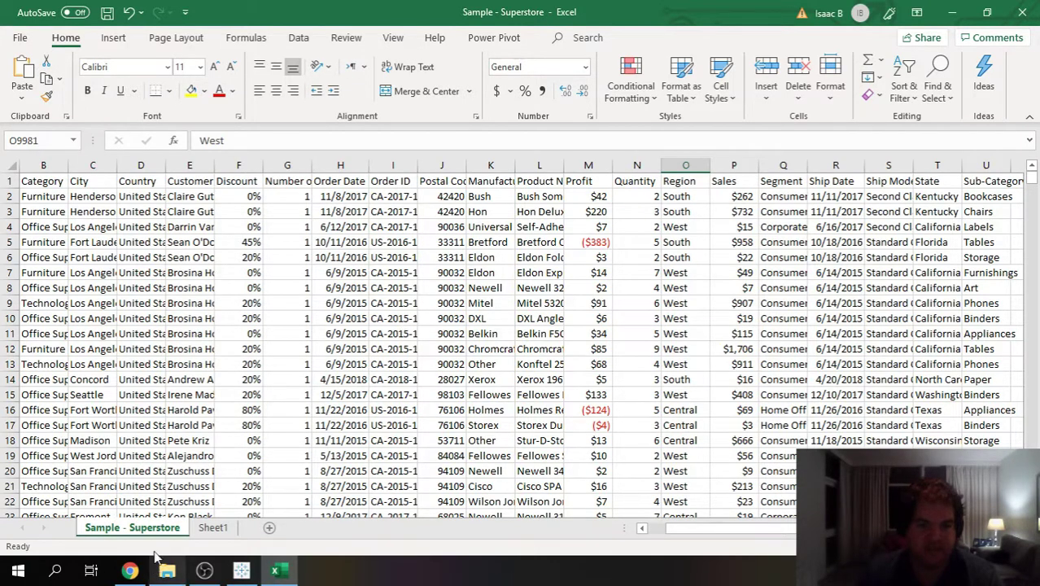
pyautogui.click(118, 40)
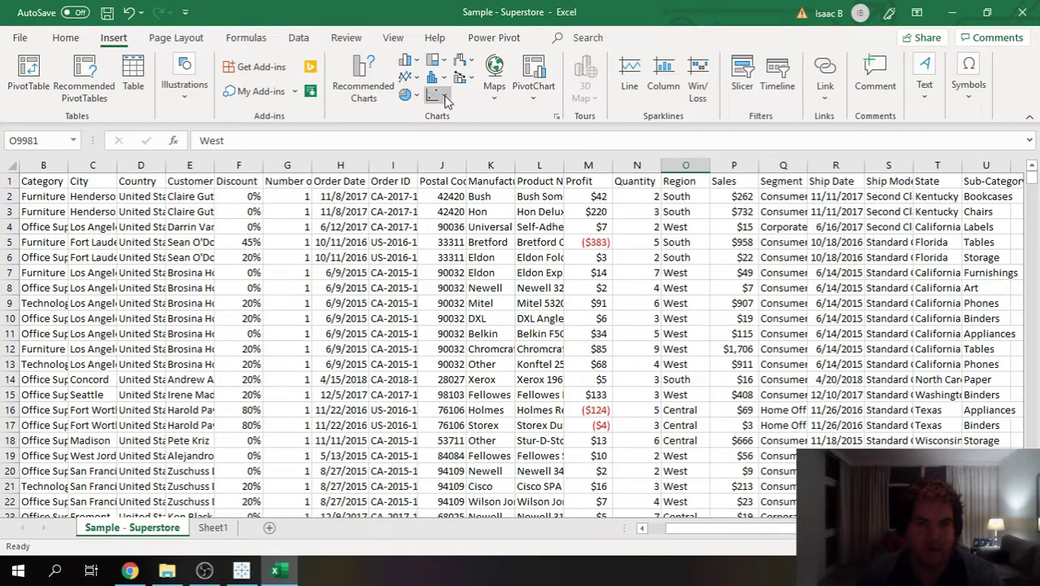
pyautogui.click(440, 96)
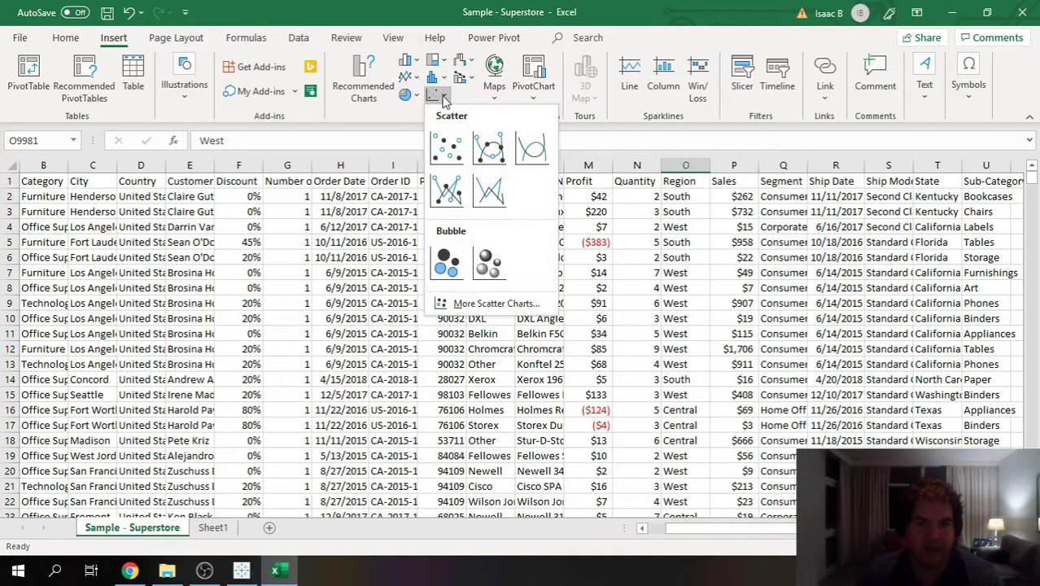
pyautogui.click(389, 116)
pyautogui.click(241, 571)
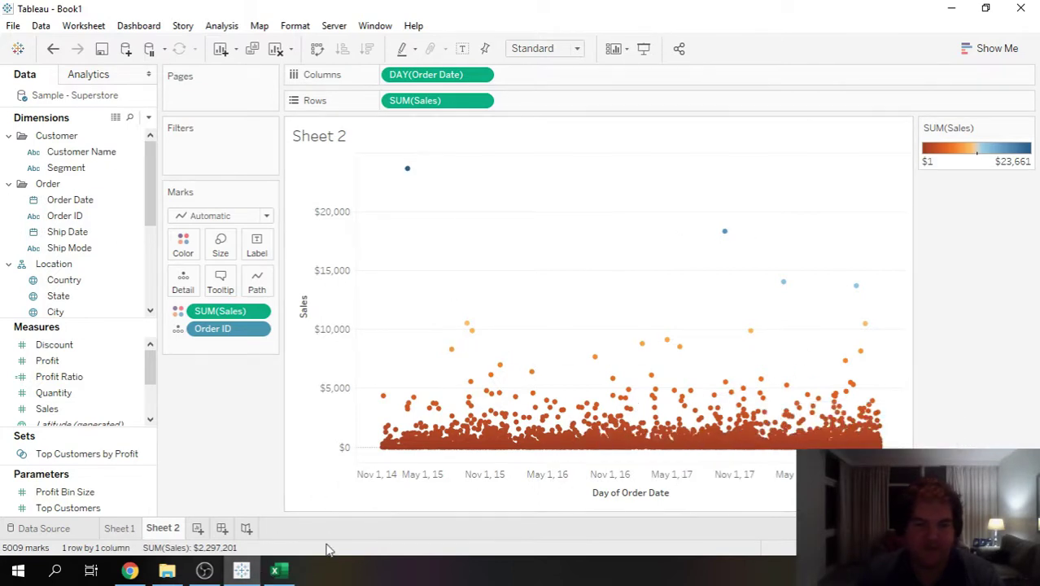
pyautogui.click(293, 576)
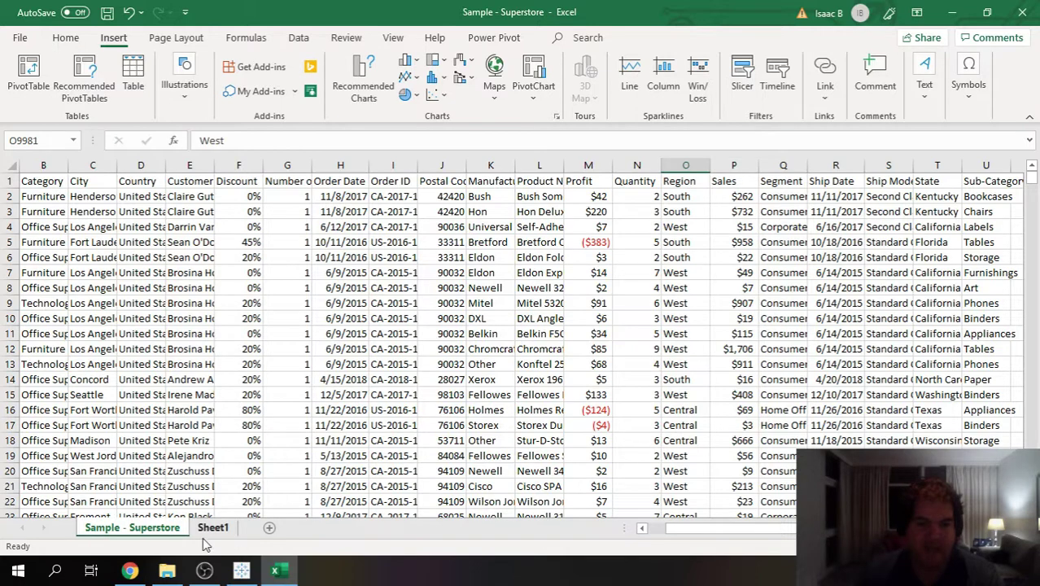
# Step: On Sheet1, nudge the Sales scatter chart right and drag its corner to enlarge it
pyautogui.click(205, 531)
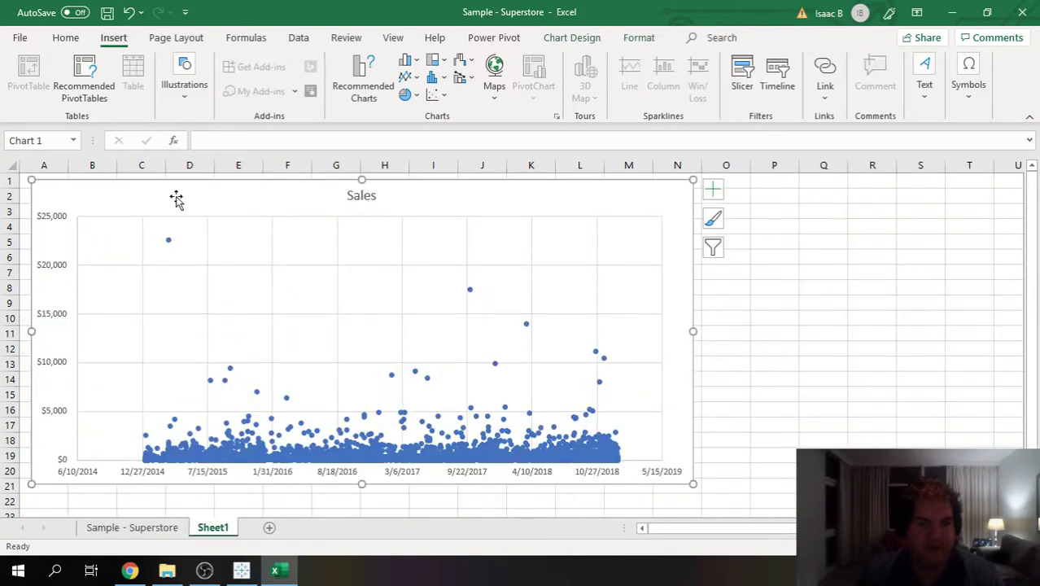
pyautogui.moveTo(174, 199); pyautogui.dragTo(199, 197)
pyautogui.click(270, 265)
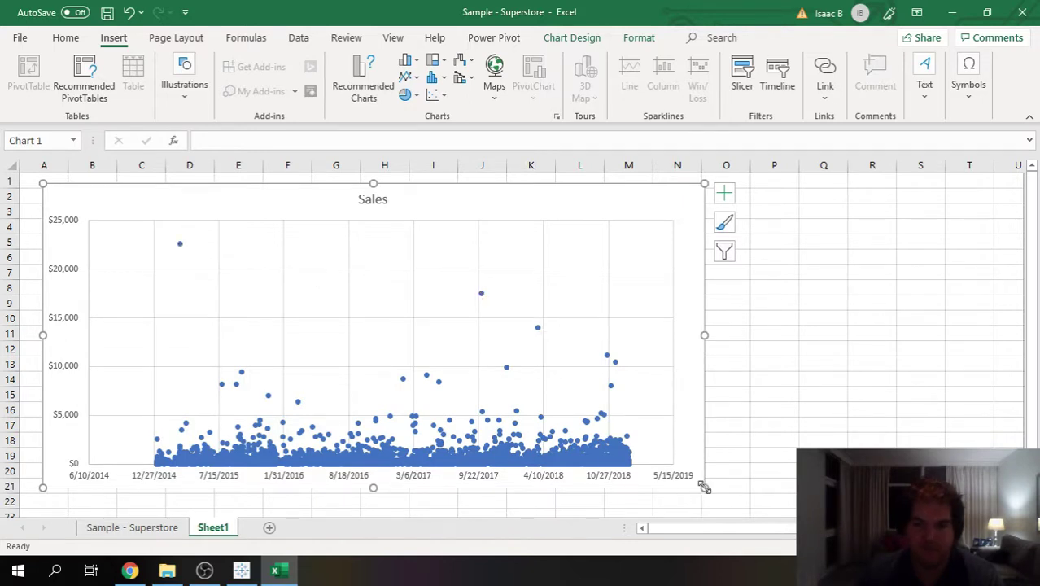
pyautogui.moveTo(704, 487); pyautogui.dragTo(844, 501)
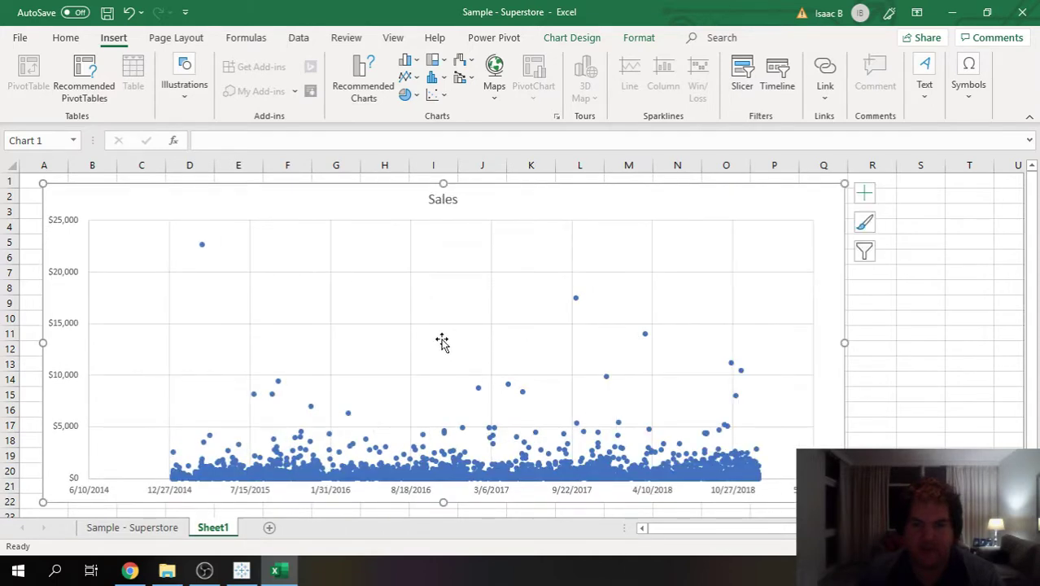
pyautogui.moveTo(203, 249)
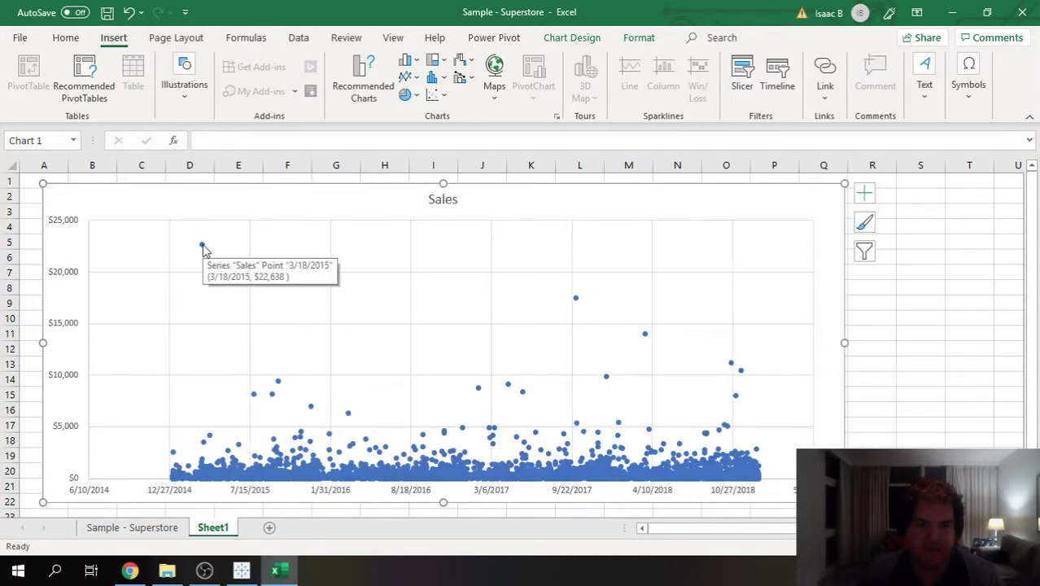